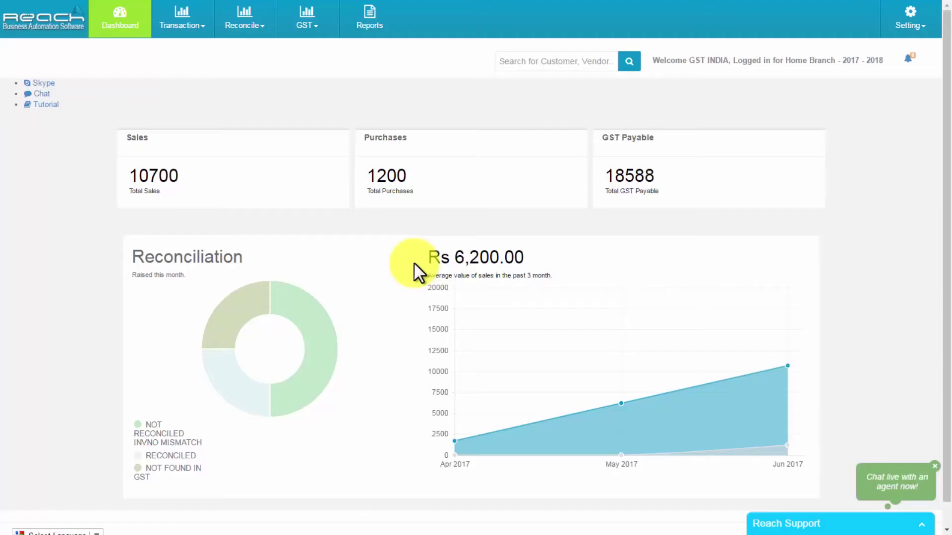
# - Start a new sales invoice with XYZ Pvt Ltd as the receiver
pyautogui.click(193, 31)
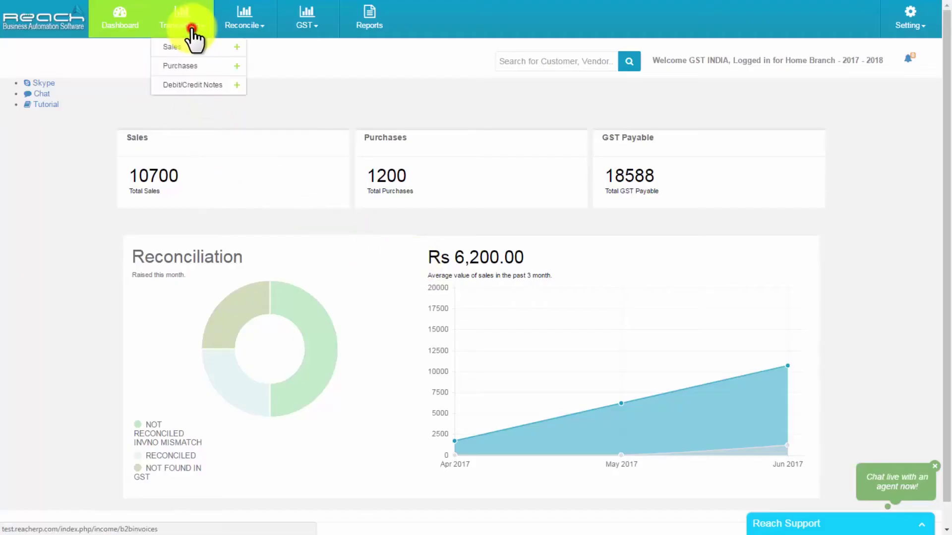
pyautogui.click(198, 44)
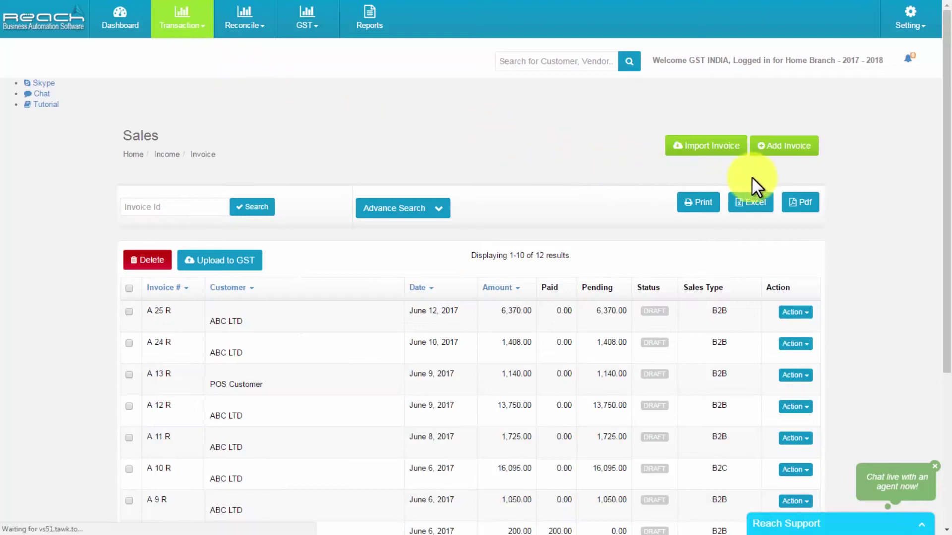
pyautogui.click(791, 151)
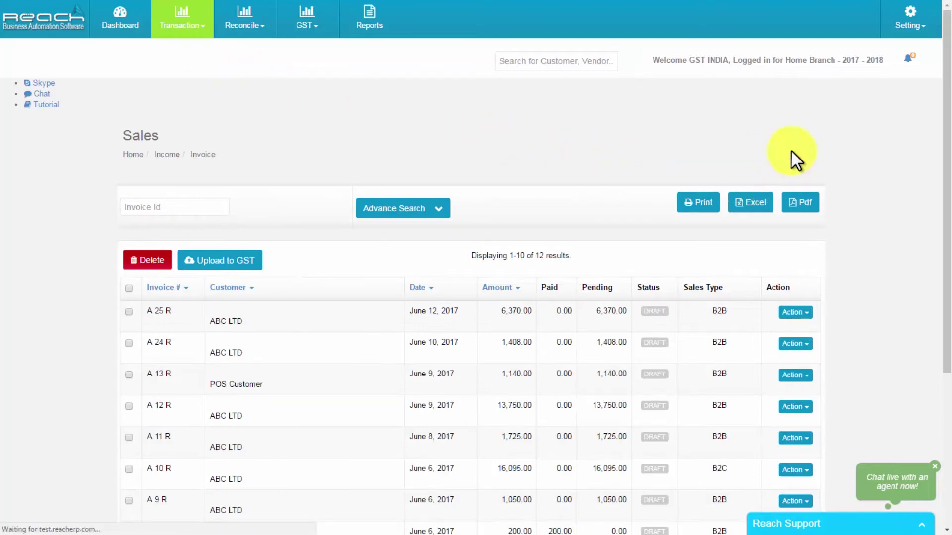
pyautogui.scroll(-4, 477, 221)
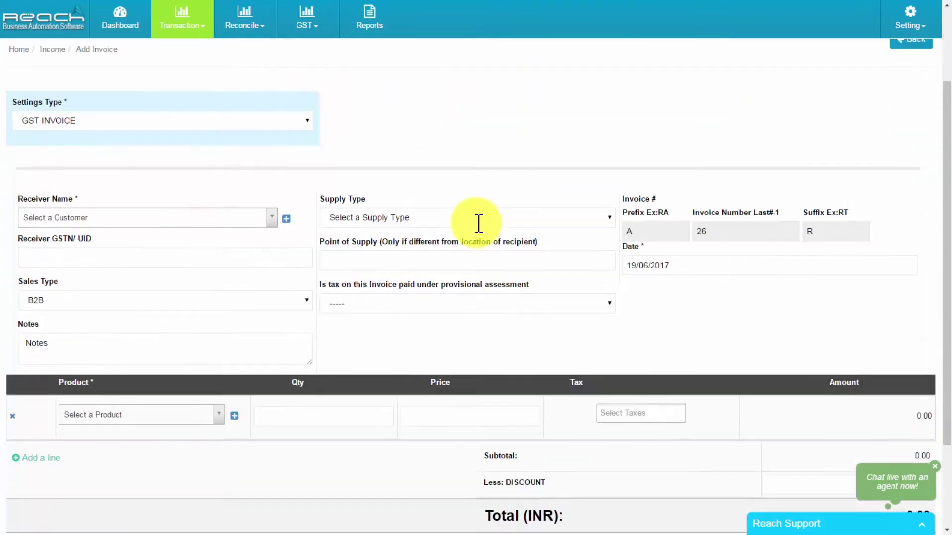
pyautogui.click(268, 144)
pyautogui.write('xyz')
pyautogui.press('Return')
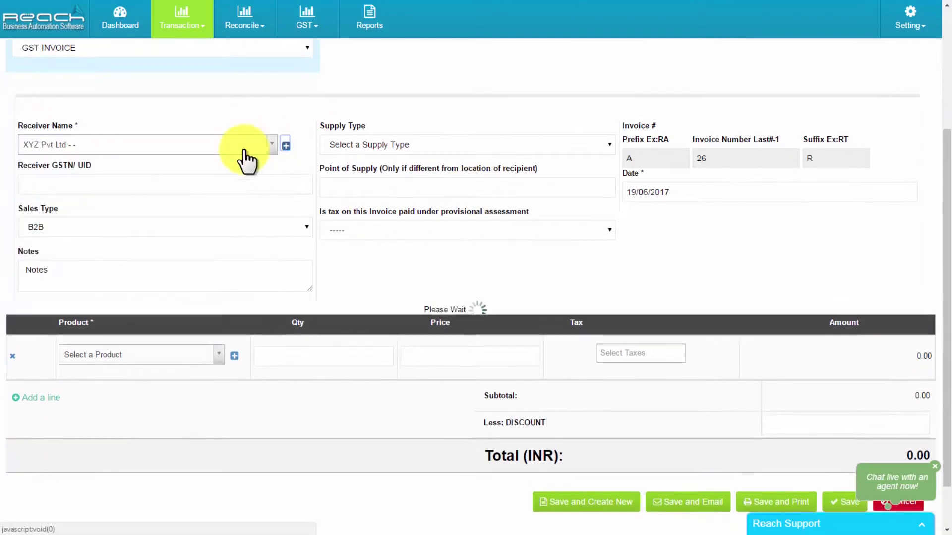
# - Set the supply type to intra-state and keep B2B as the sales type
pyautogui.click(362, 144)
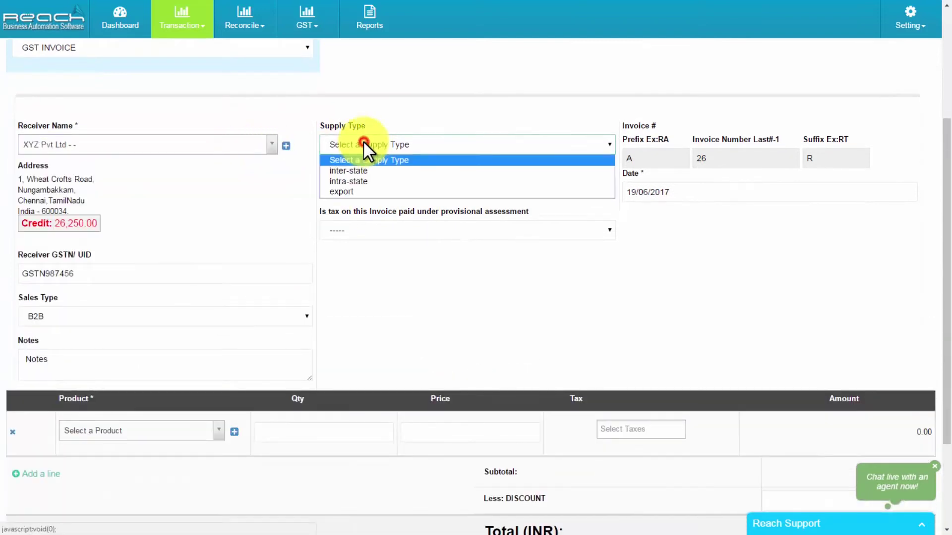
pyautogui.click(365, 181)
pyautogui.click(367, 185)
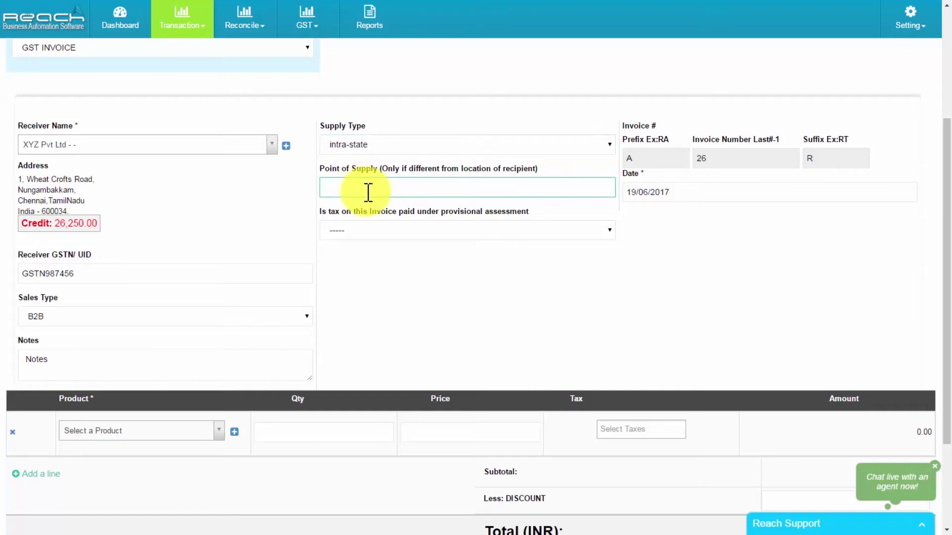
pyautogui.press('Tab')
pyautogui.click(214, 309)
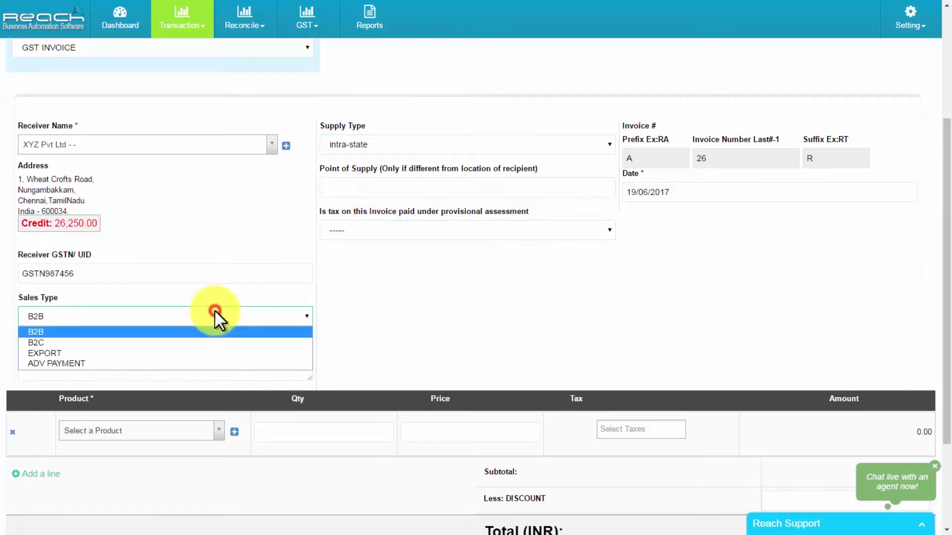
pyautogui.click(214, 309)
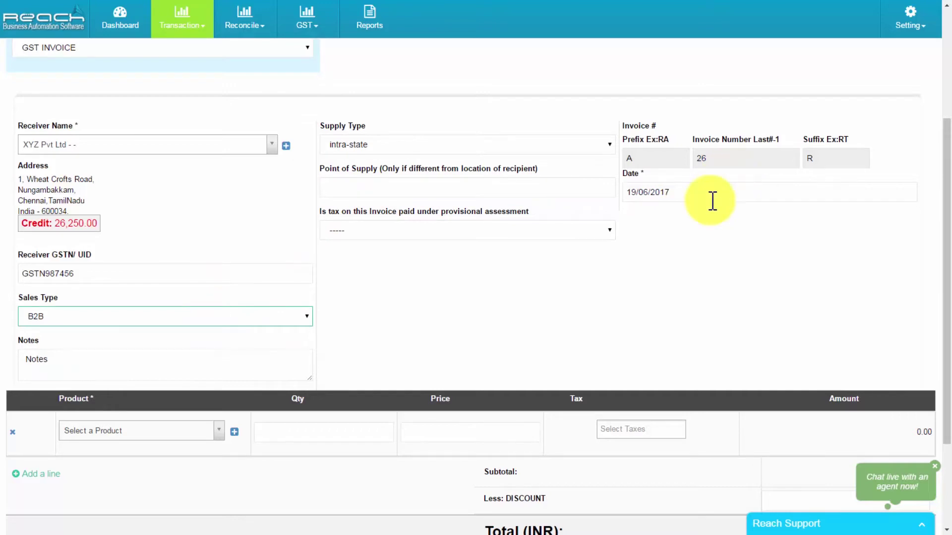
# - Add one Samsung 32" LED TV to the invoice, totalling 29,500
pyautogui.scroll(-3, 510, 317)
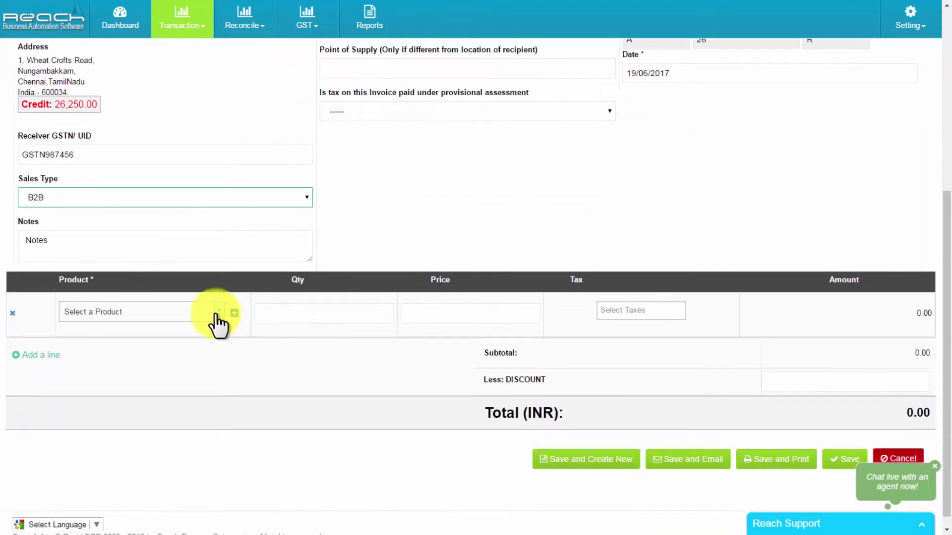
pyautogui.click(213, 313)
pyautogui.write('sam')
pyautogui.click(186, 350)
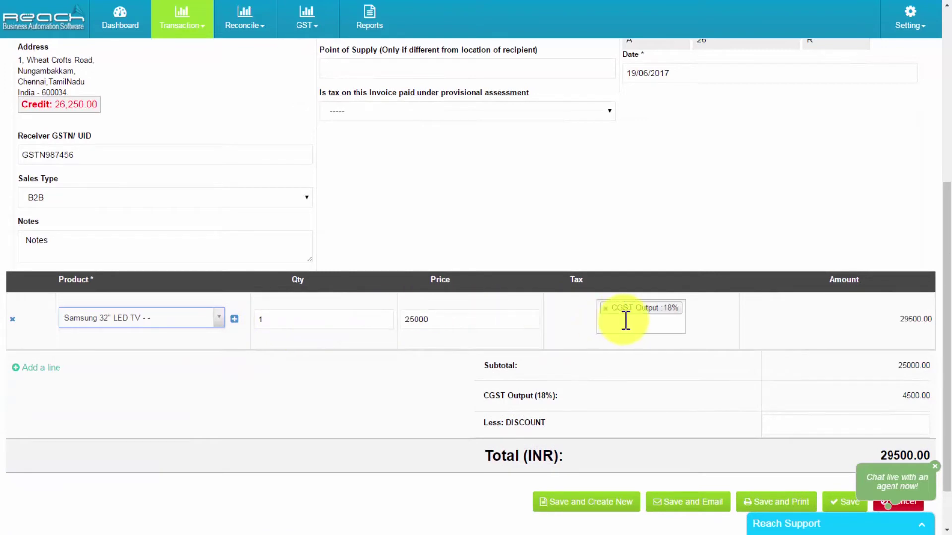
pyautogui.scroll(-2, 841, 431)
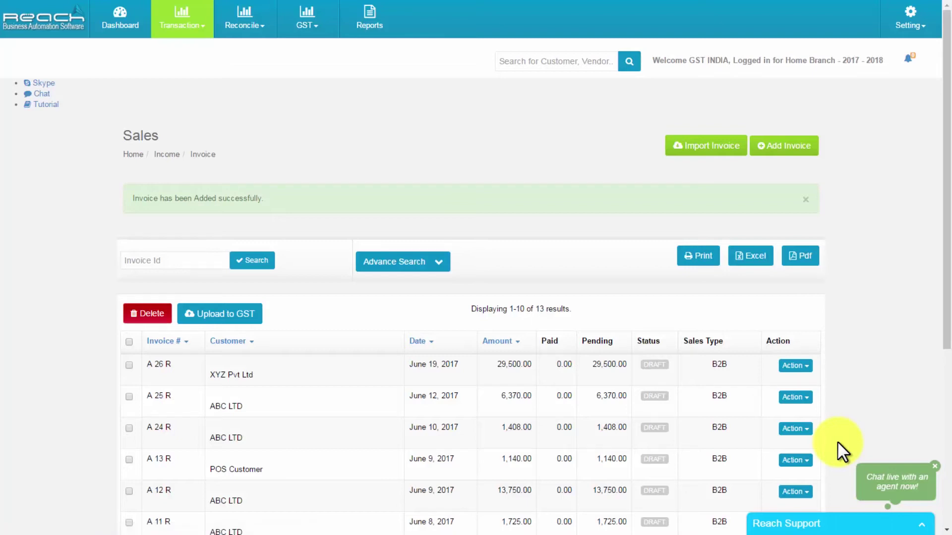
# - Choose Invoice.xls on the invoice import page and import it
pyautogui.hotkey('alt', 'Tab')
pyautogui.hotkey('alt', 'Tab')
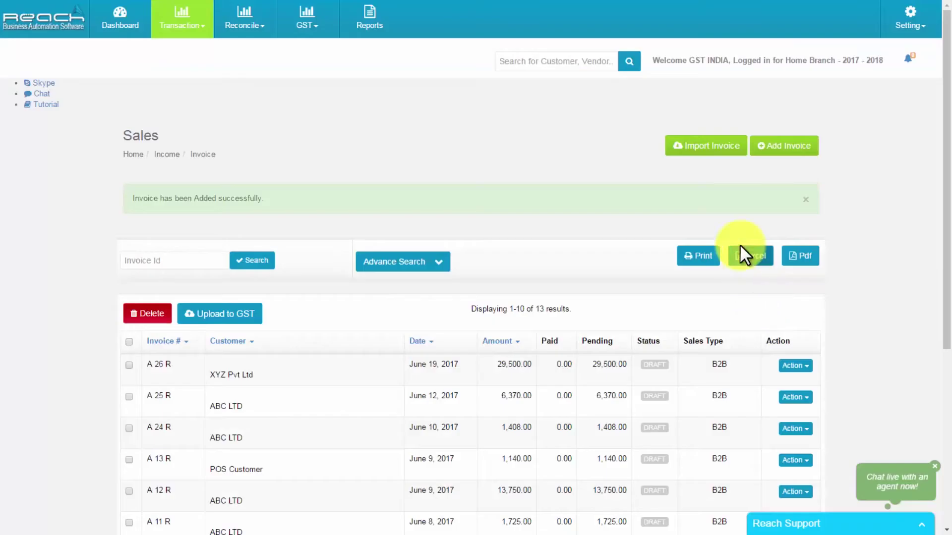
pyautogui.click(716, 147)
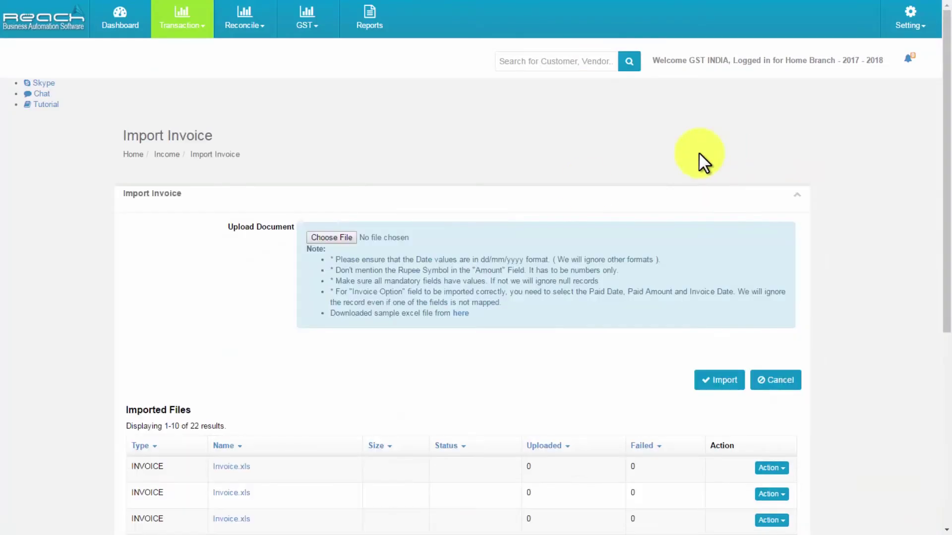
pyautogui.click(333, 237)
pyautogui.click(136, 85)
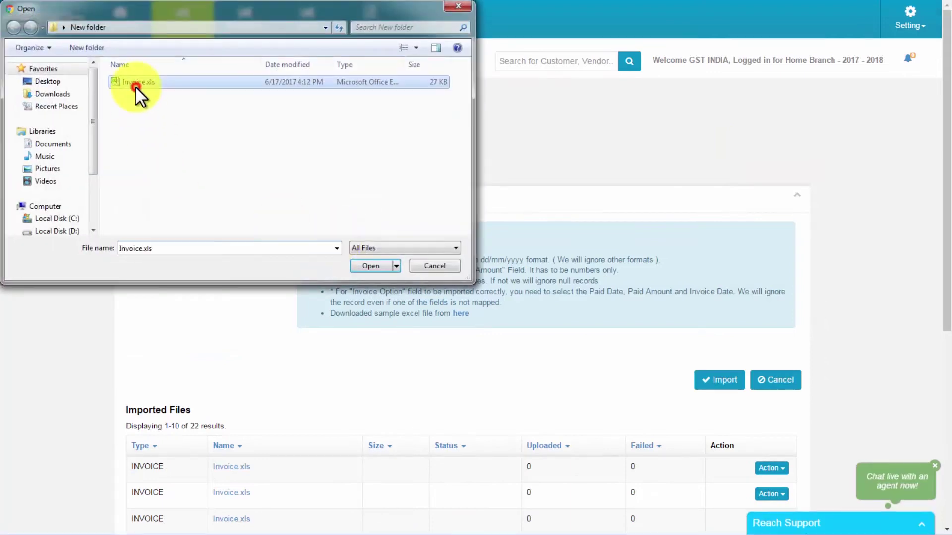
pyautogui.click(366, 266)
pyautogui.click(722, 388)
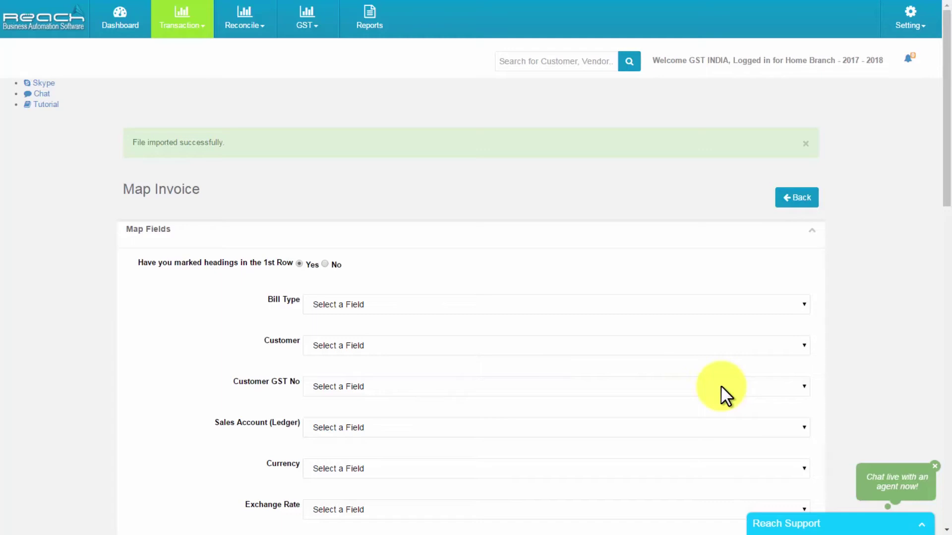
# - Map Bill Type, Customer, Customer GST No, Sales Account (Ledger) and Date to their columns
pyautogui.scroll(-3, 720, 385)
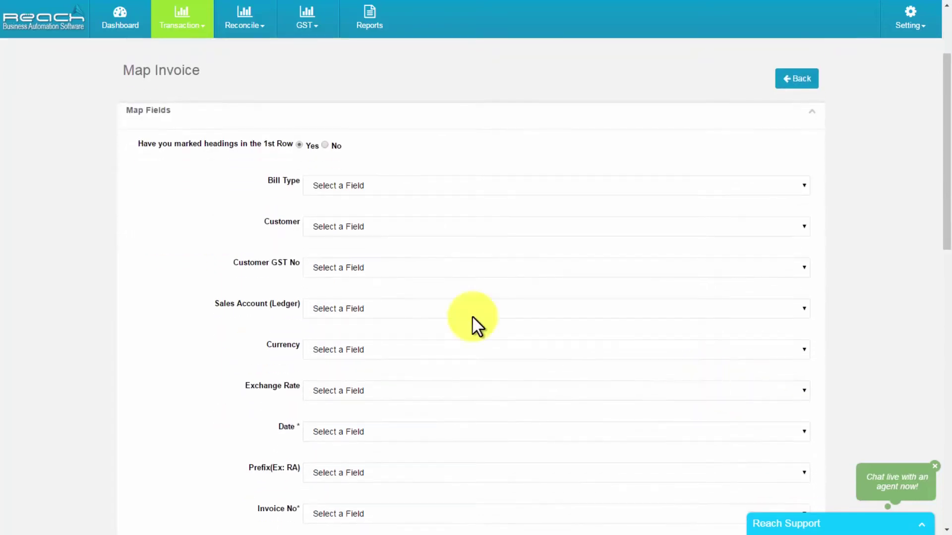
pyautogui.click(338, 186)
pyautogui.click(347, 212)
pyautogui.click(347, 226)
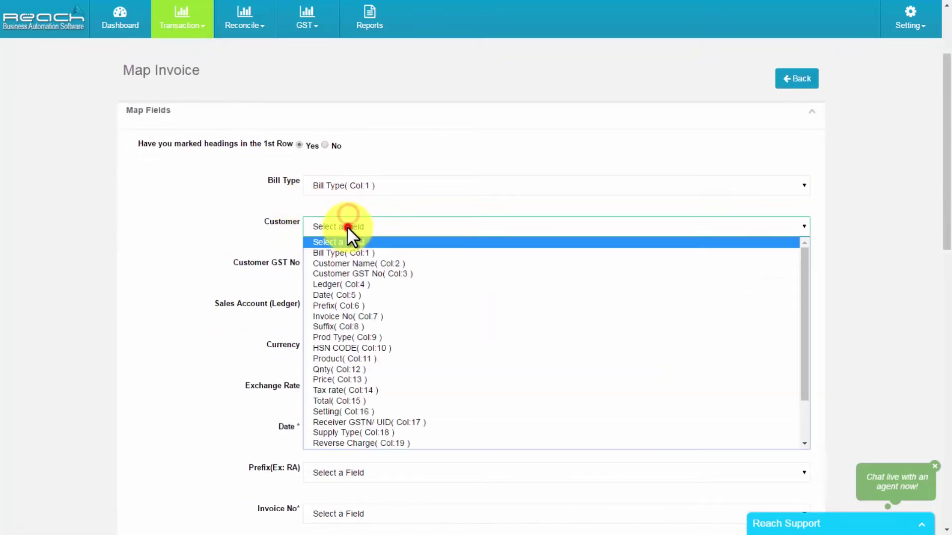
pyautogui.click(348, 260)
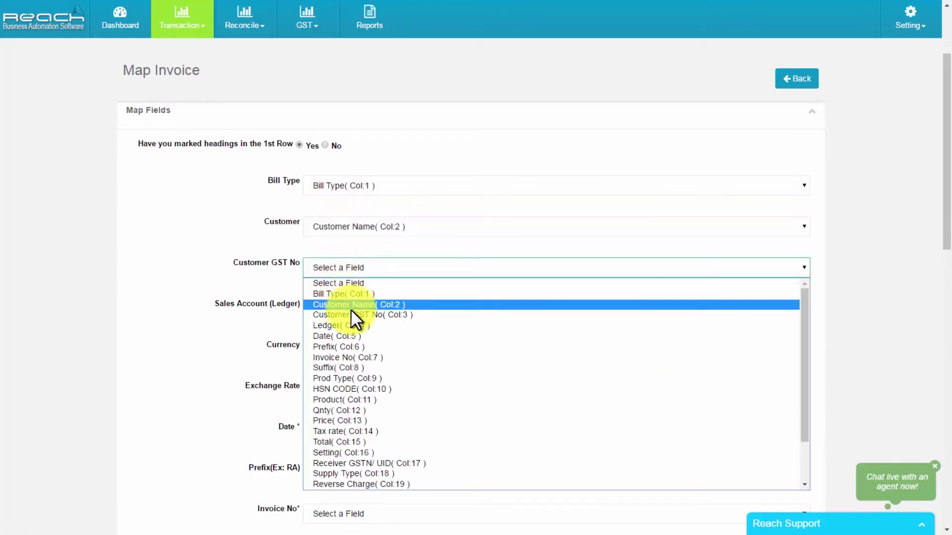
pyautogui.click(351, 313)
pyautogui.click(337, 311)
pyautogui.click(356, 137)
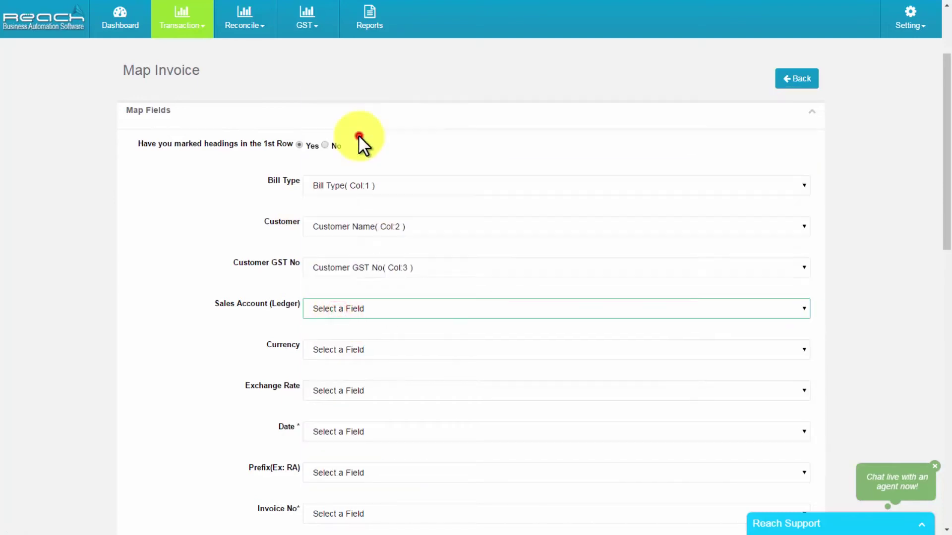
pyautogui.click(341, 431)
pyautogui.click(351, 268)
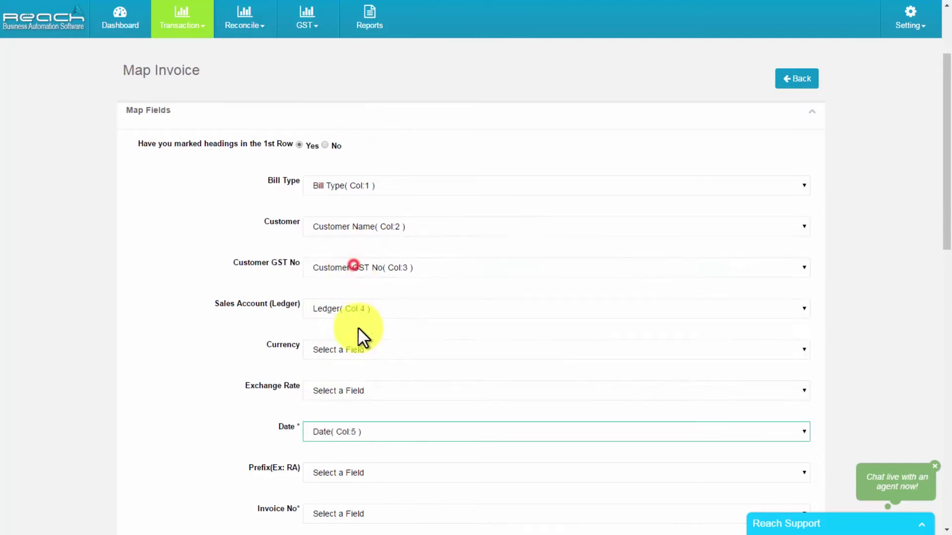
pyautogui.scroll(-6, 361, 341)
# - Map Prefix, Invoice No, Suffix and Product Type to columns 6, 7, 8 and 9
pyautogui.click(349, 177)
pyautogui.click(345, 255)
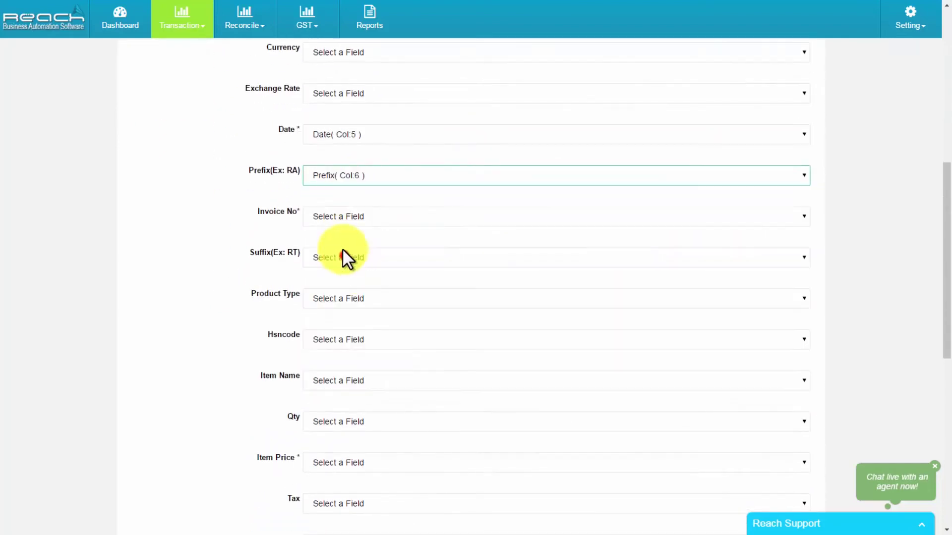
pyautogui.click(337, 219)
pyautogui.click(347, 305)
pyautogui.click(325, 258)
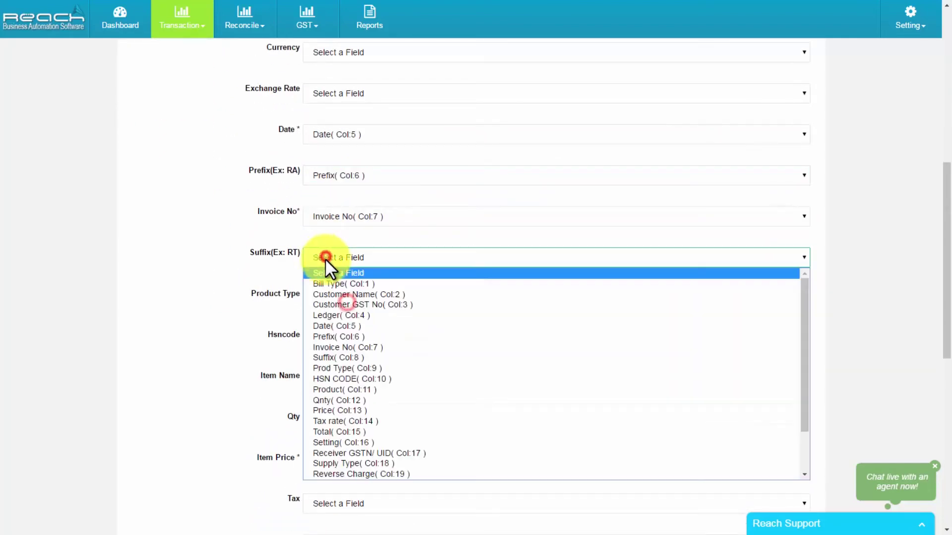
pyautogui.click(344, 354)
pyautogui.click(352, 297)
pyautogui.click(358, 177)
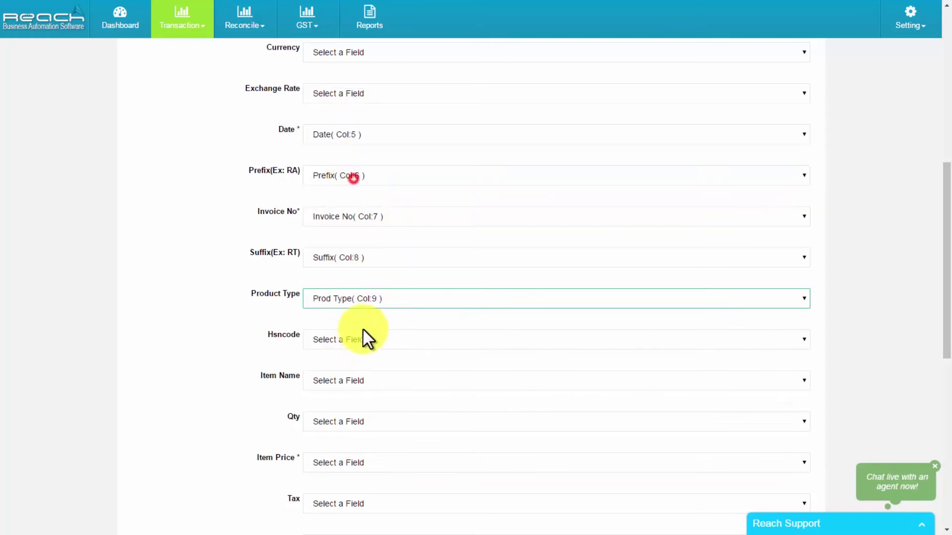
# - Map Hsncode, Item Name, Qty and Item Price to columns 10, 11, 12 and 13
pyautogui.click(357, 338)
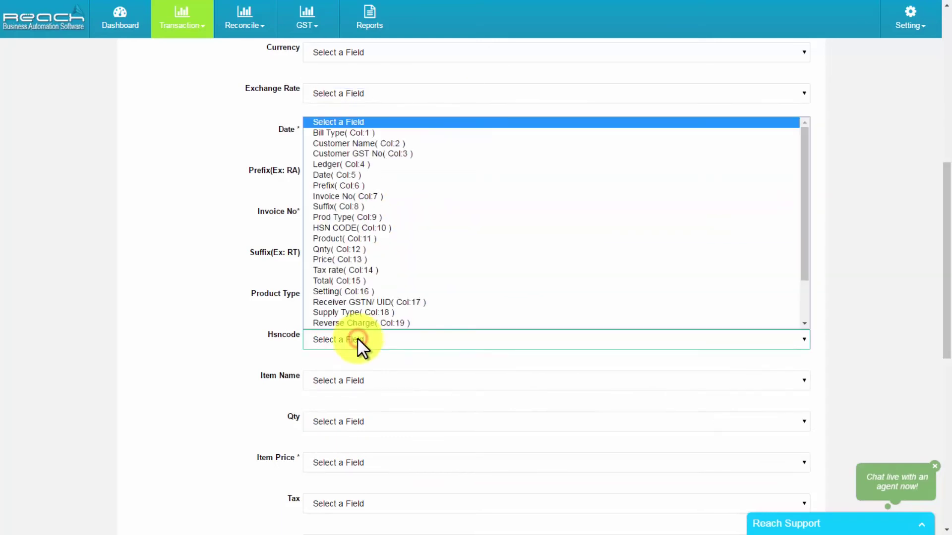
pyautogui.click(359, 228)
pyautogui.click(353, 384)
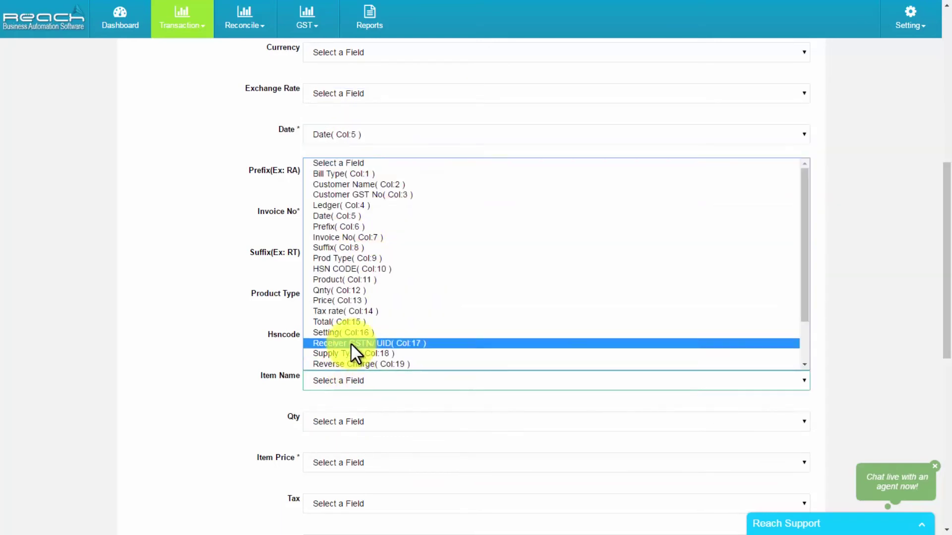
pyautogui.click(355, 283)
pyautogui.click(347, 421)
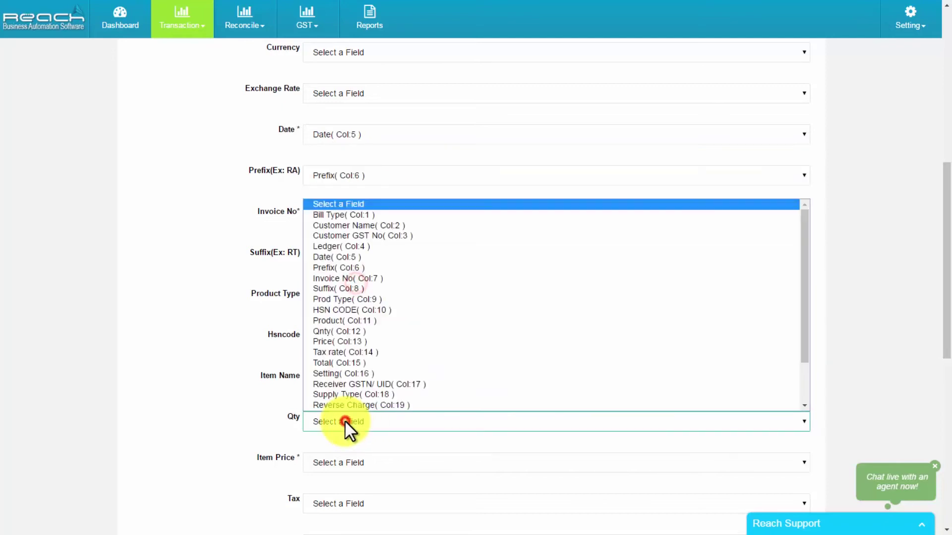
pyautogui.click(342, 334)
pyautogui.click(345, 464)
pyautogui.click(349, 382)
# - Map Tax, Amount and Settings Type to columns 14, 15 and 16, then save the mapping
pyautogui.scroll(-6, 341, 469)
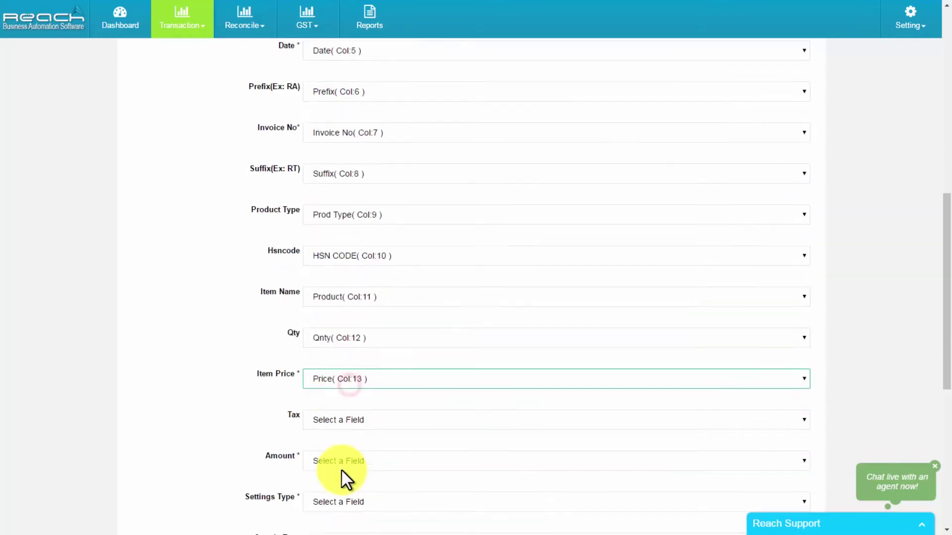
pyautogui.click(348, 206)
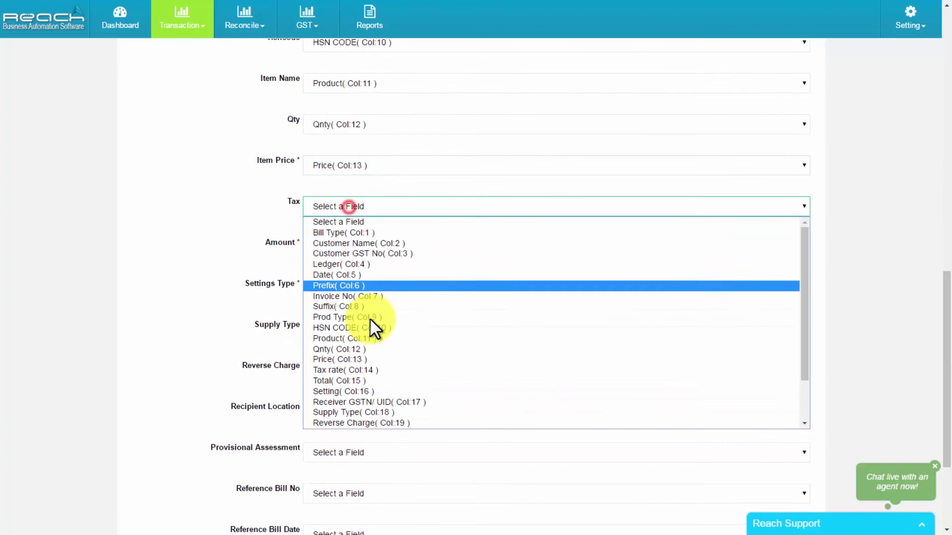
pyautogui.click(367, 368)
pyautogui.click(362, 248)
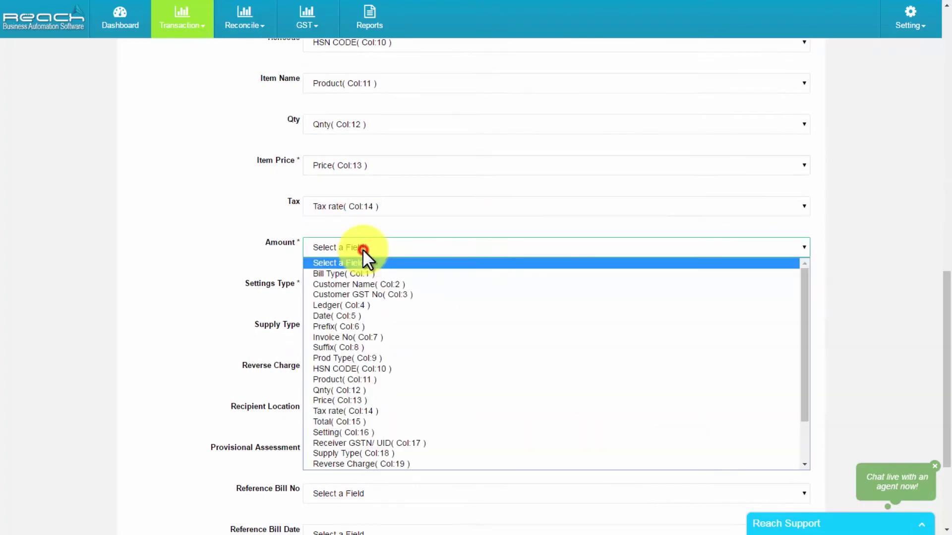
pyautogui.click(342, 422)
pyautogui.click(355, 285)
pyautogui.click(365, 473)
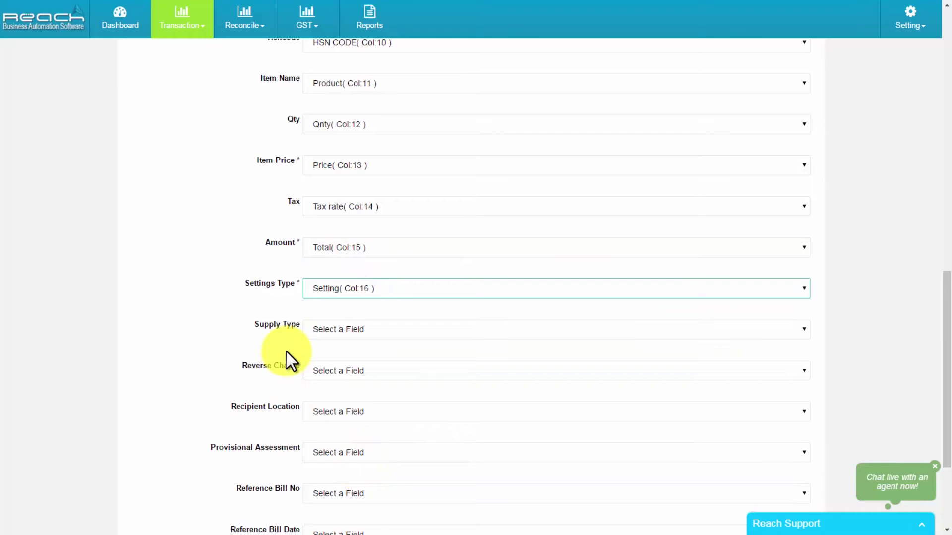
pyautogui.scroll(-3, 317, 347)
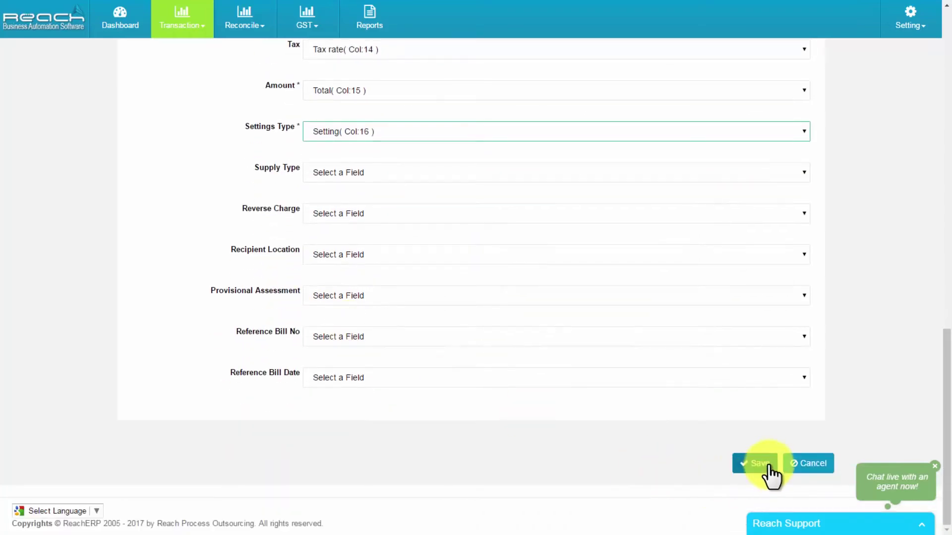
pyautogui.click(767, 466)
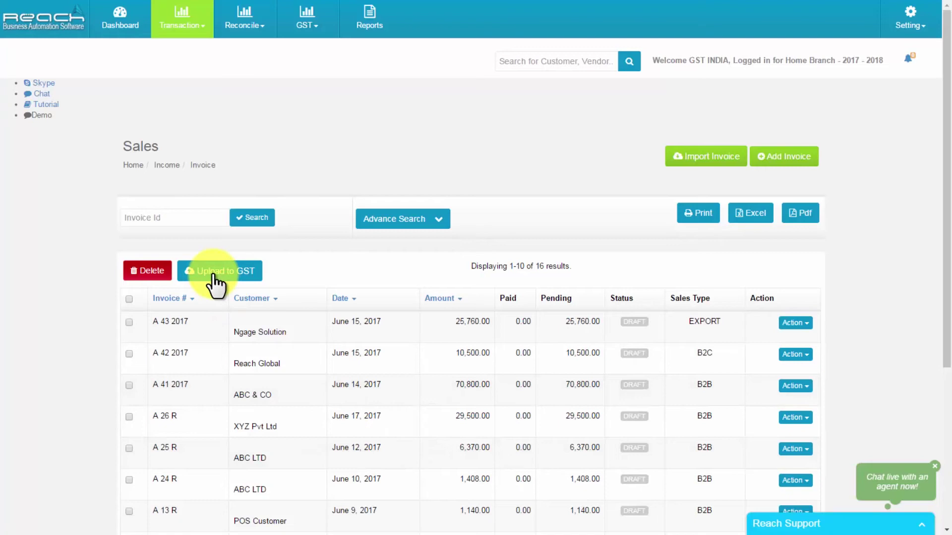
# - Select all 16 draft invoices on the sales list and upload them to GST
pyautogui.click(129, 323)
pyautogui.click(129, 354)
pyautogui.click(129, 298)
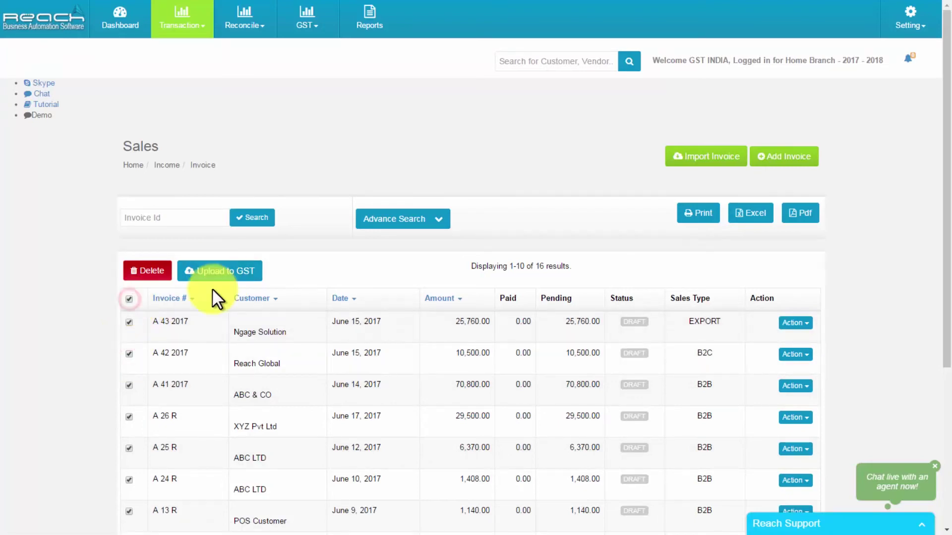
pyautogui.click(236, 276)
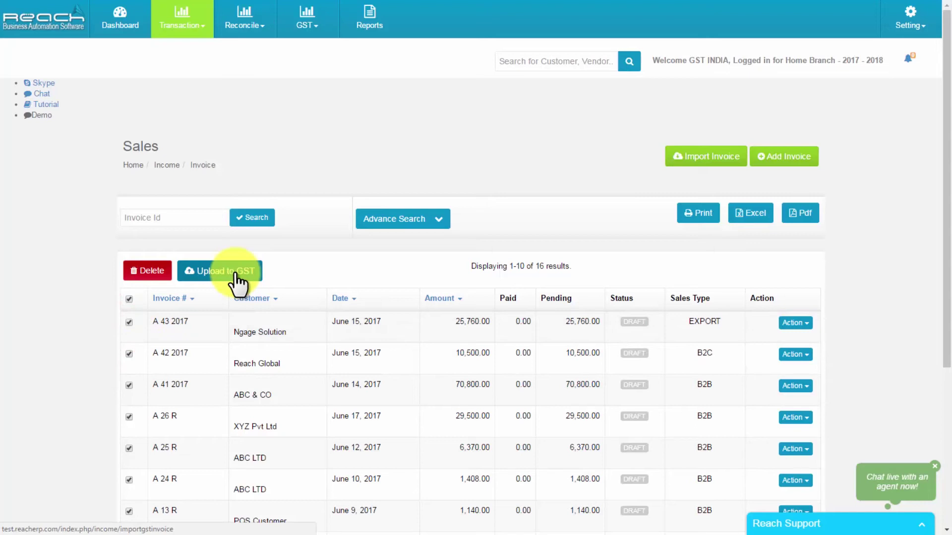
pyautogui.click(236, 277)
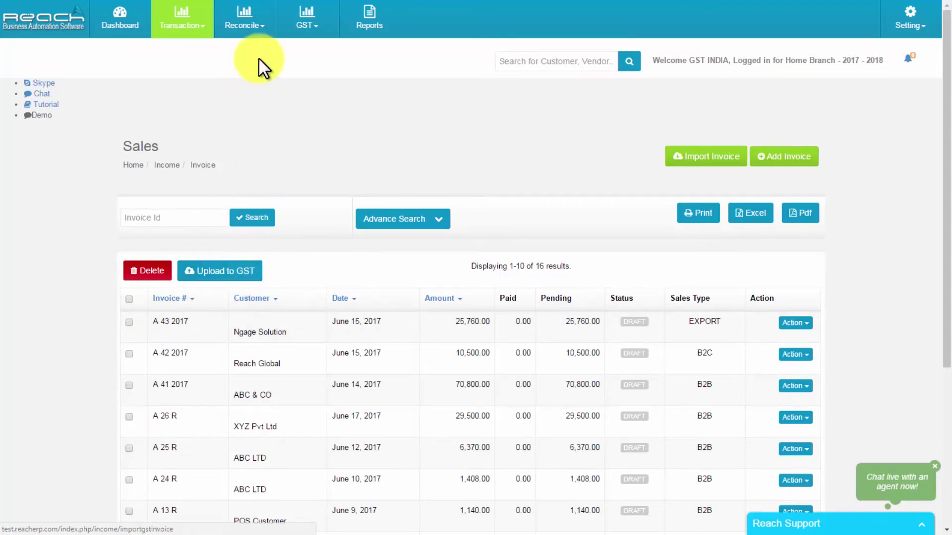
# - Open the sales reconciliation list and view the Action options for entry A 3 2017
pyautogui.click(254, 28)
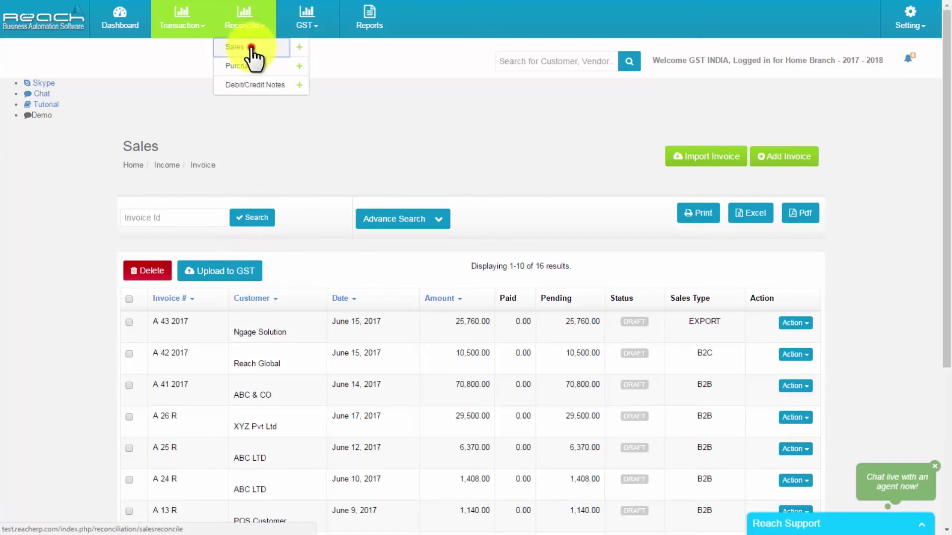
pyautogui.click(251, 46)
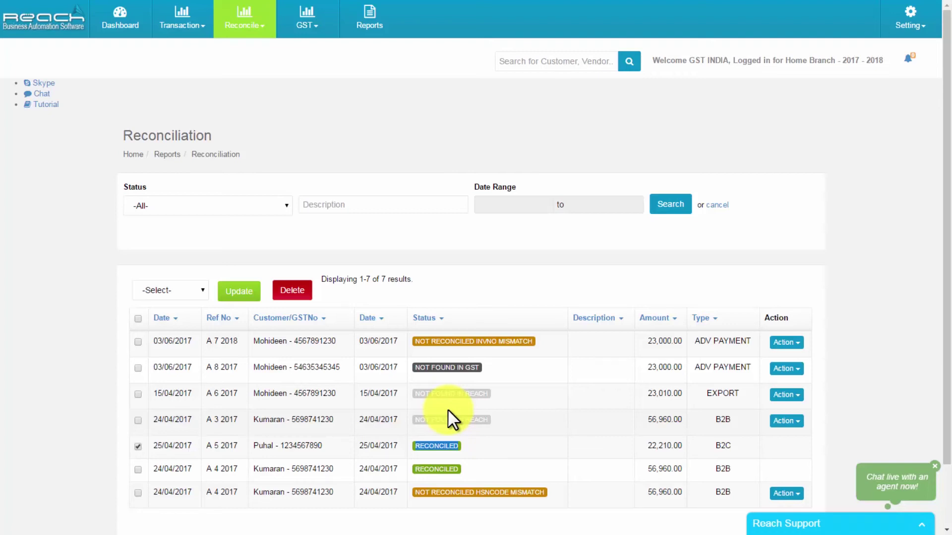
pyautogui.click(793, 423)
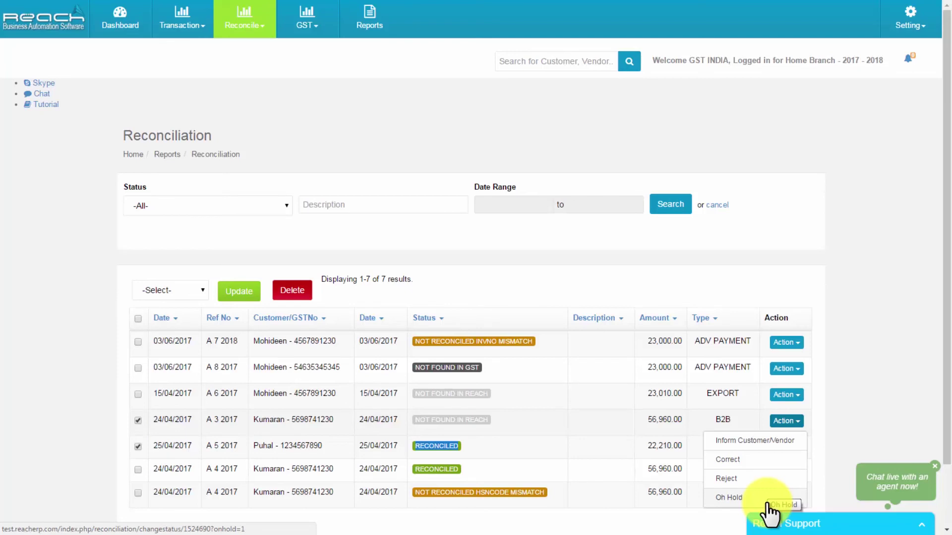
pyautogui.click(276, 210)
# - Filter to NOT FOUND IN GST and reconcile advance payment A 8 2017
pyautogui.click(230, 233)
pyautogui.click(674, 213)
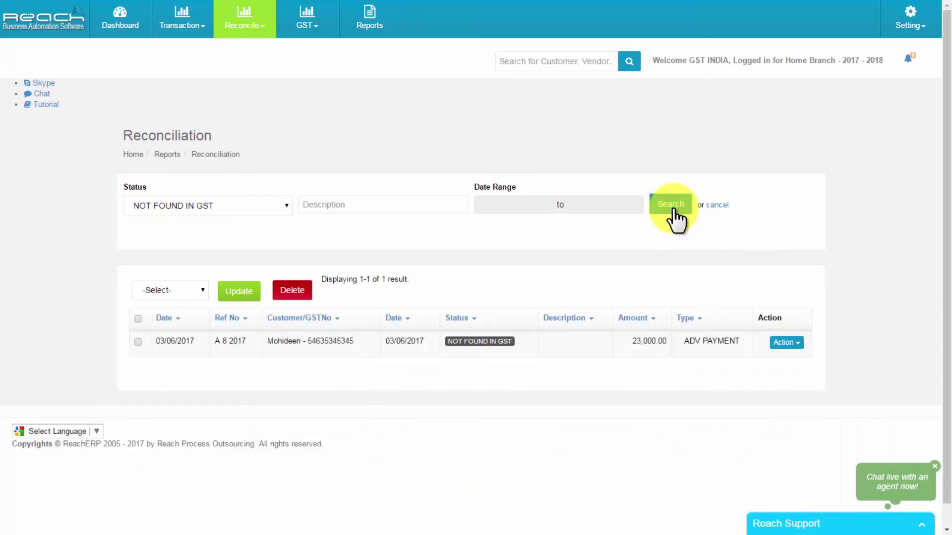
pyautogui.click(196, 291)
pyautogui.click(170, 319)
pyautogui.click(138, 342)
pyautogui.click(244, 292)
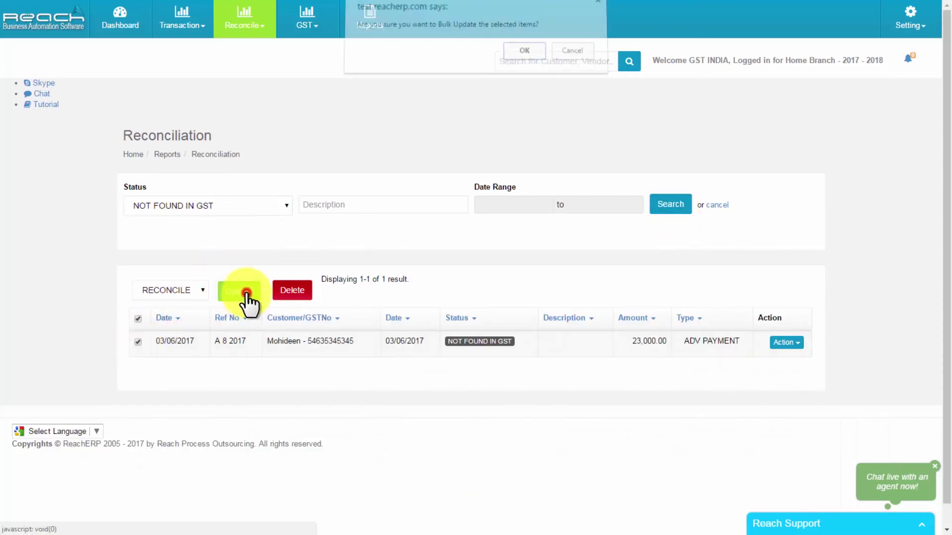
pyautogui.click(524, 57)
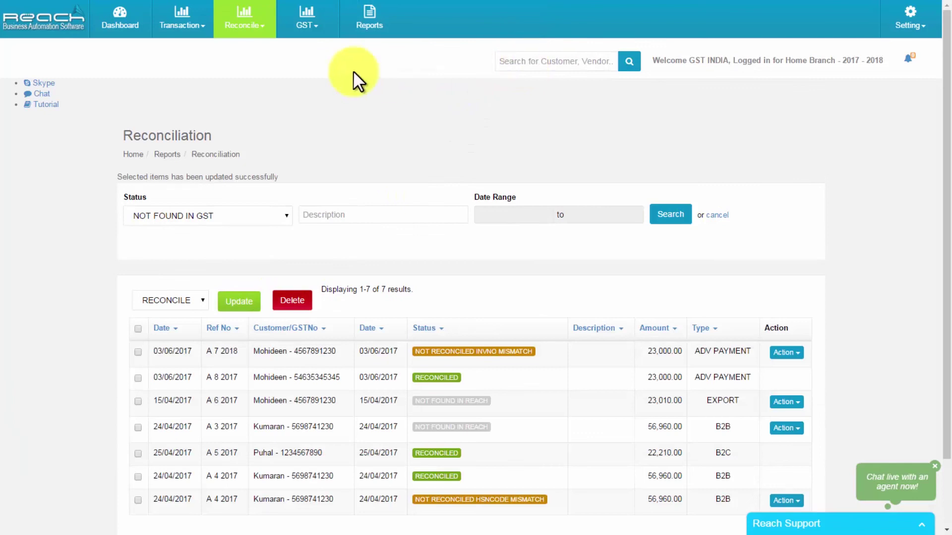
pyautogui.click(315, 30)
pyautogui.click(319, 46)
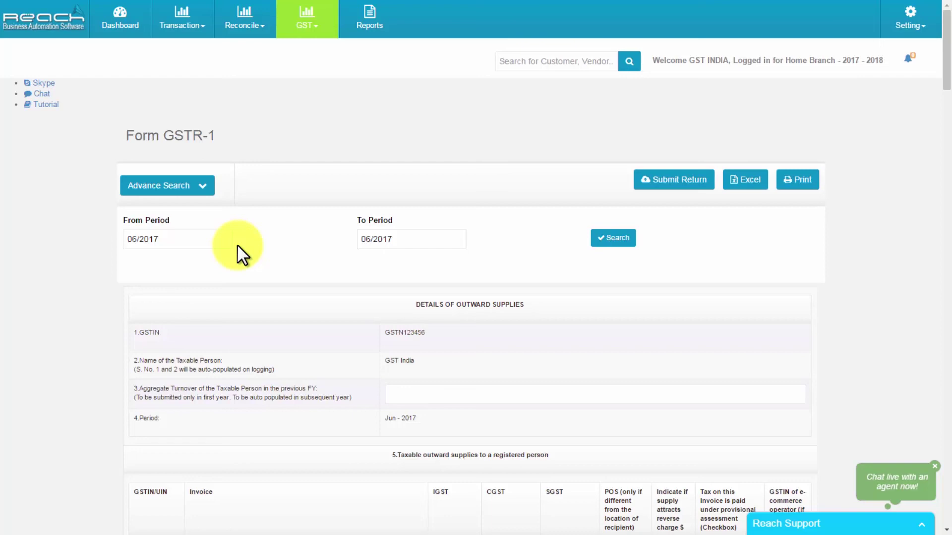
# - Scroll through the 06/2017 GSTR-1 outward supplies tables and back to the top
pyautogui.scroll(-15, 347, 319)
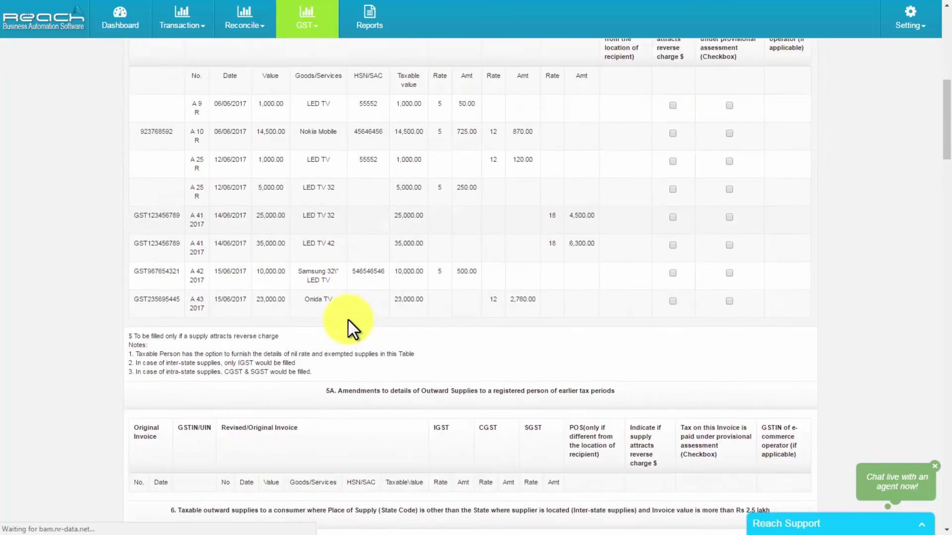
pyautogui.scroll(-8, 348, 322)
pyautogui.scroll(20, 349, 322)
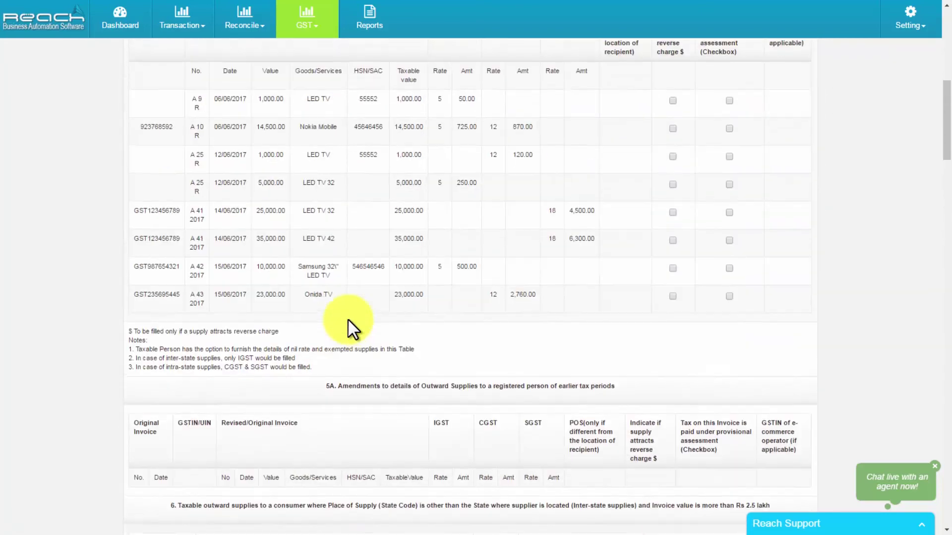
pyautogui.scroll(4, 347, 318)
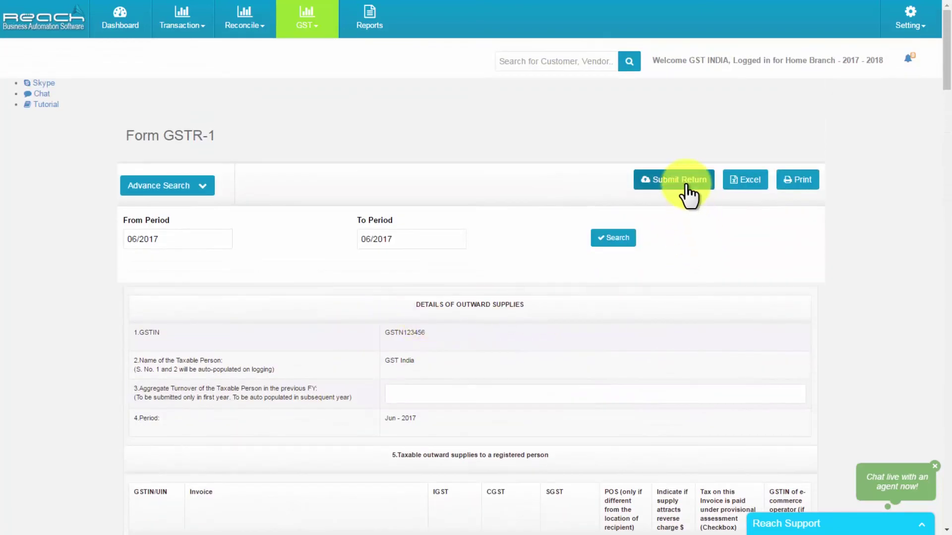